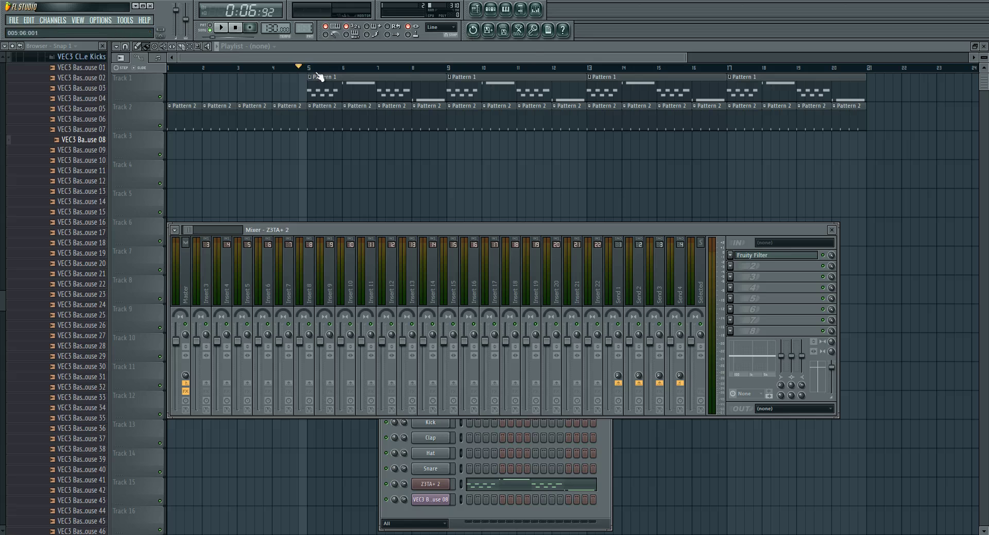
Hide the mixer and step sequencer and highlight the Pattern 1 clips on Track 1 of the playlist.
key(F9)
drag(257, 90, 168, 130)
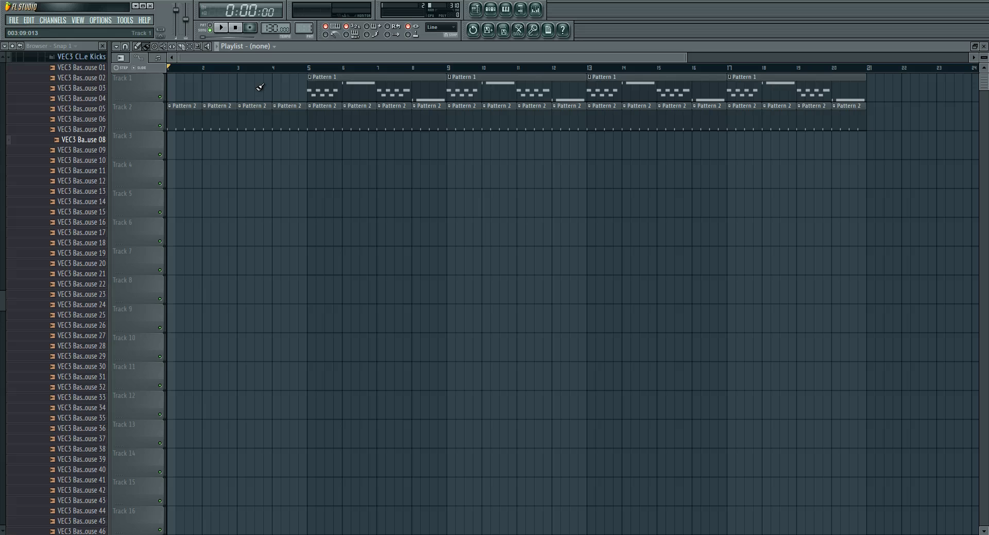
drag(260, 87, 932, 57)
right_click(892, 91)
click(884, 151)
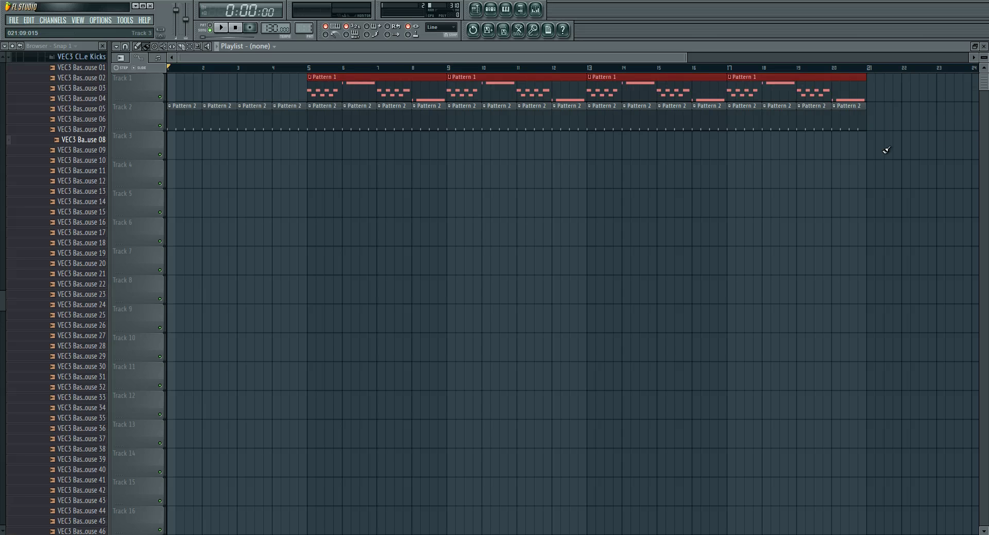
Highlight the Pattern 2 clips on Track 2, and clear the selection.
drag(890, 119, 168, 150)
click(287, 165)
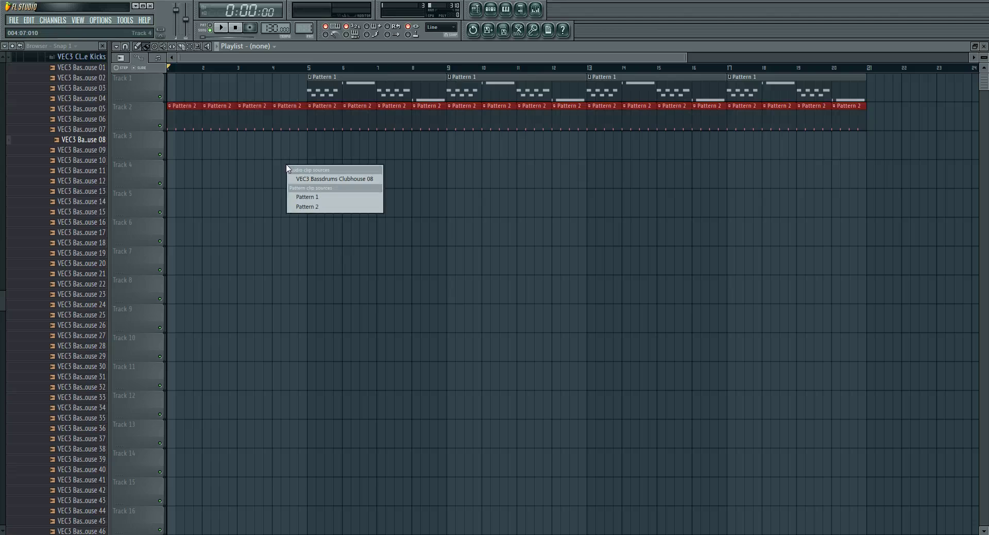
click(310, 148)
right_click(239, 82)
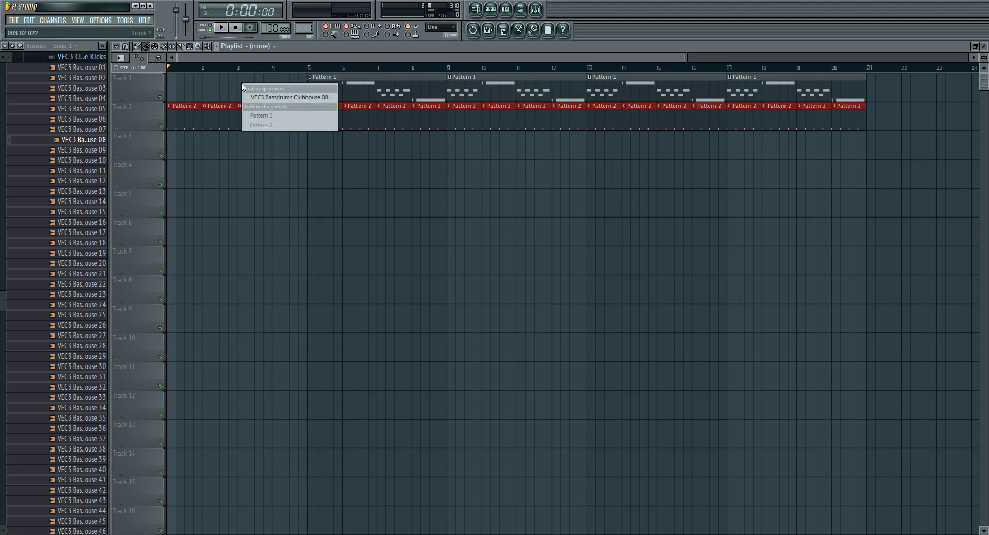
click(239, 83)
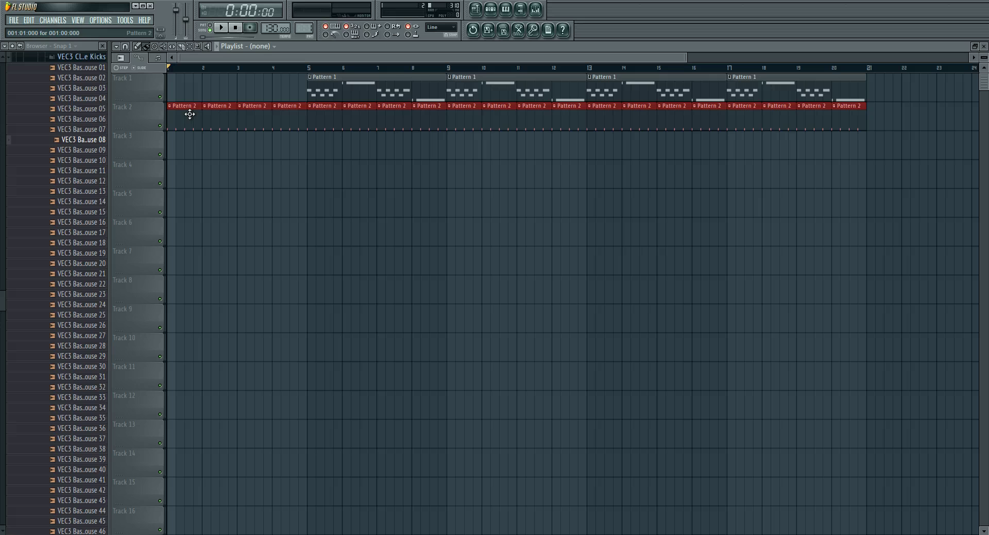
click(320, 88)
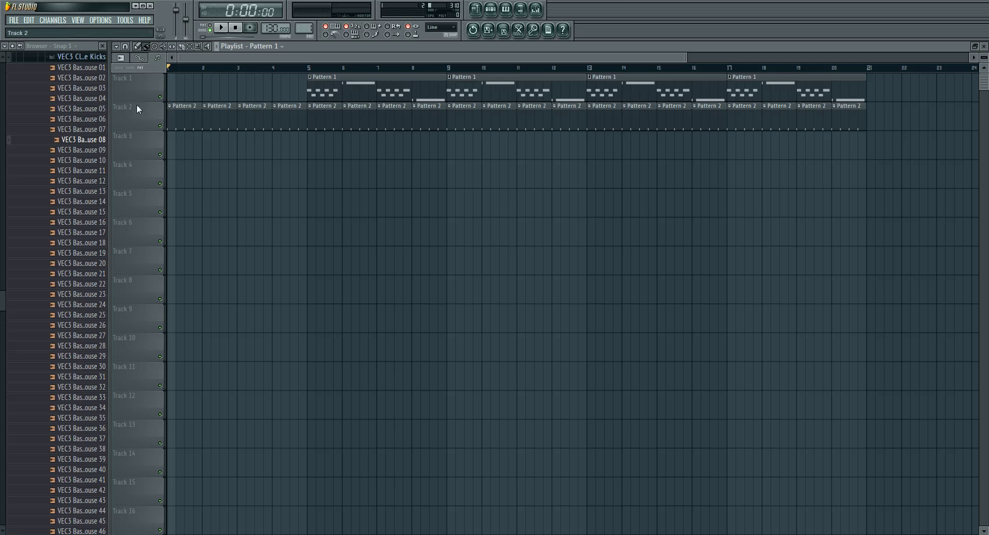
Show the step sequencer and the mixer and arrange them side by side over the playlist.
click(491, 10)
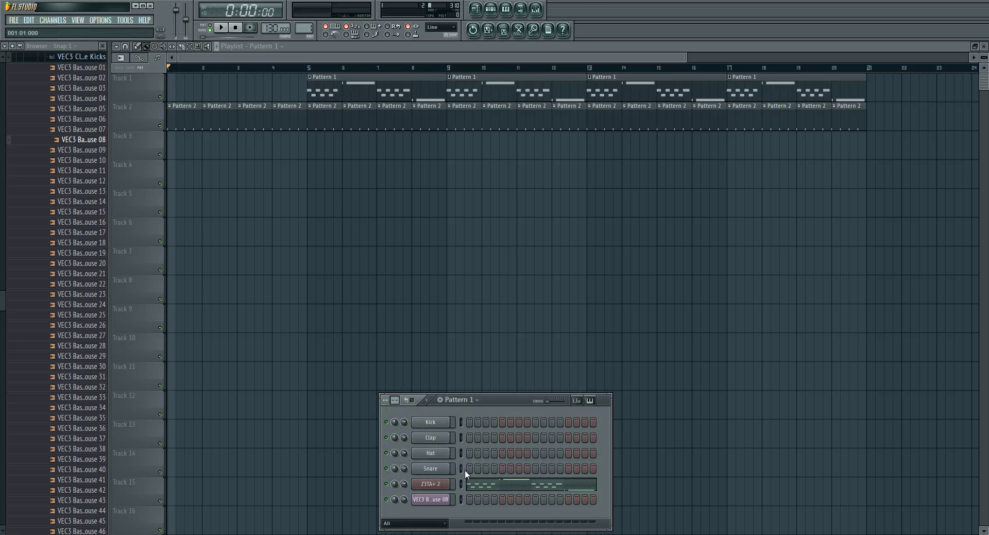
drag(496, 397, 341, 189)
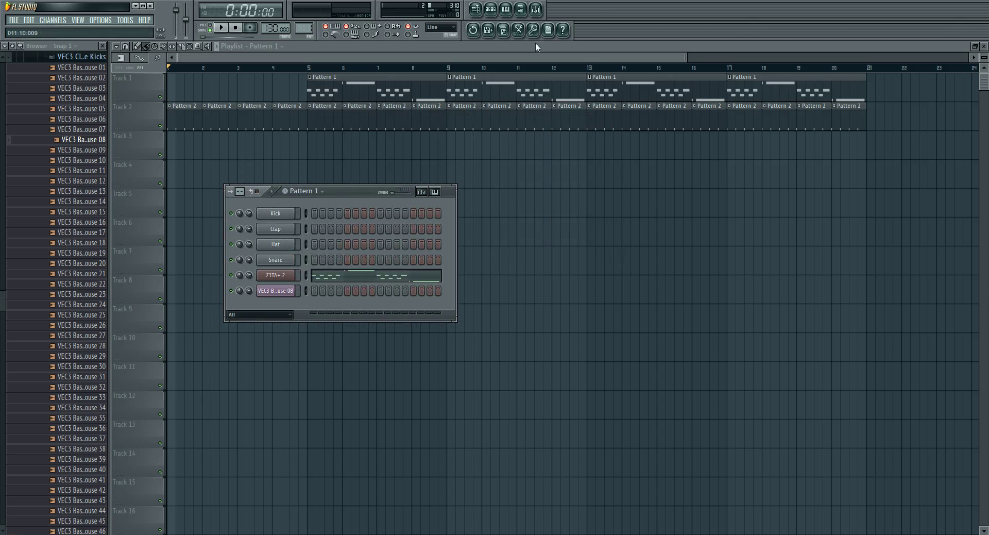
click(536, 10)
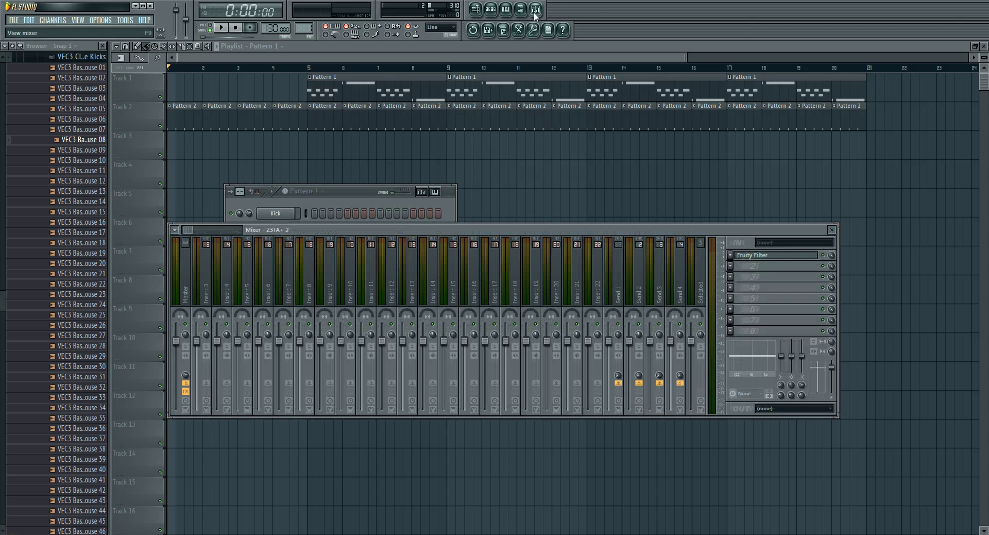
drag(305, 262, 209, 301)
drag(345, 225, 649, 204)
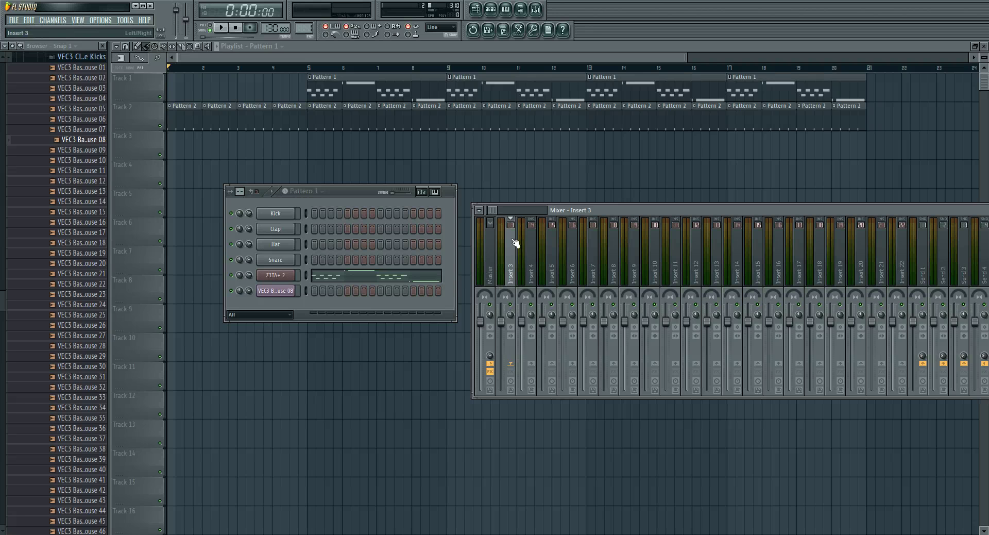
Select the Z3TA+ 2 channel and link it to the Insert 3 mixer track.
right_click(511, 222)
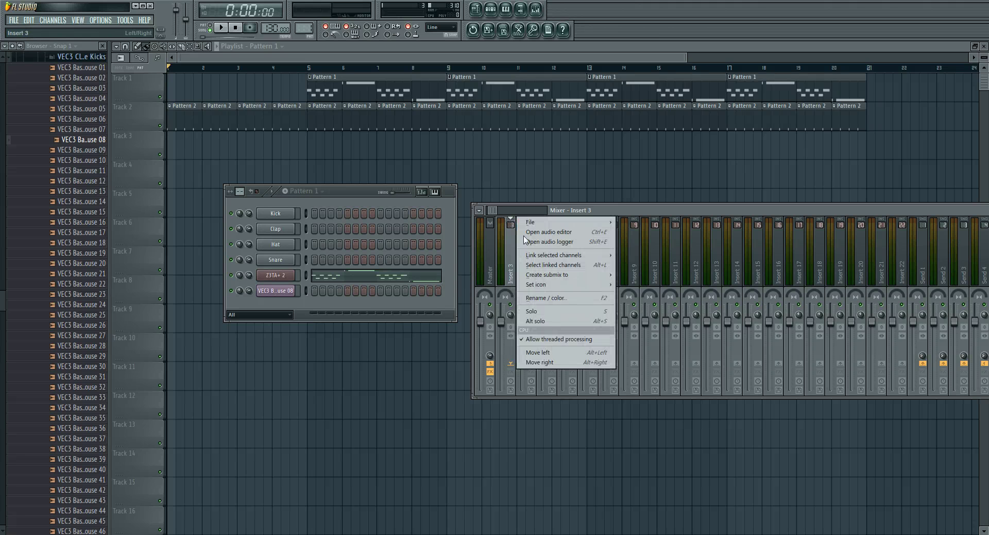
click(305, 276)
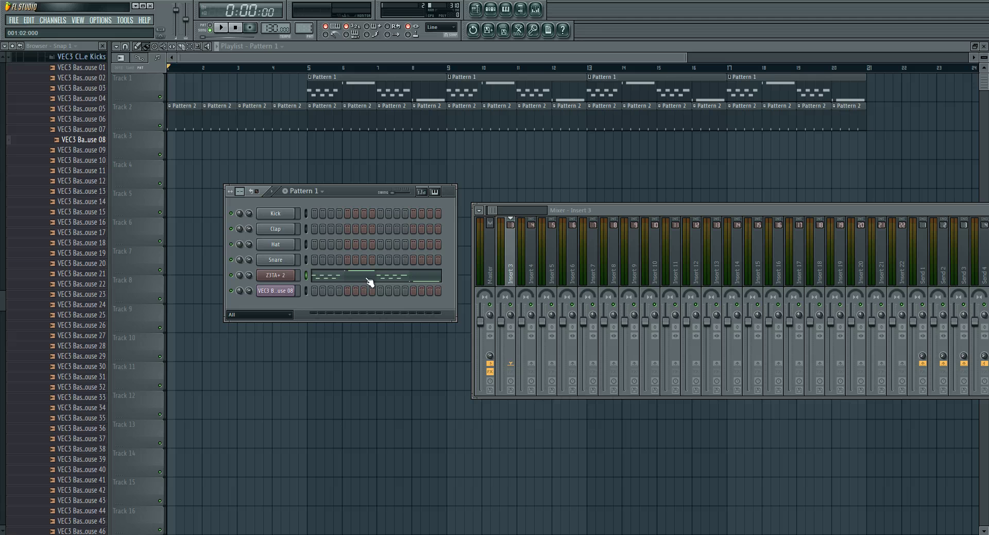
click(511, 222)
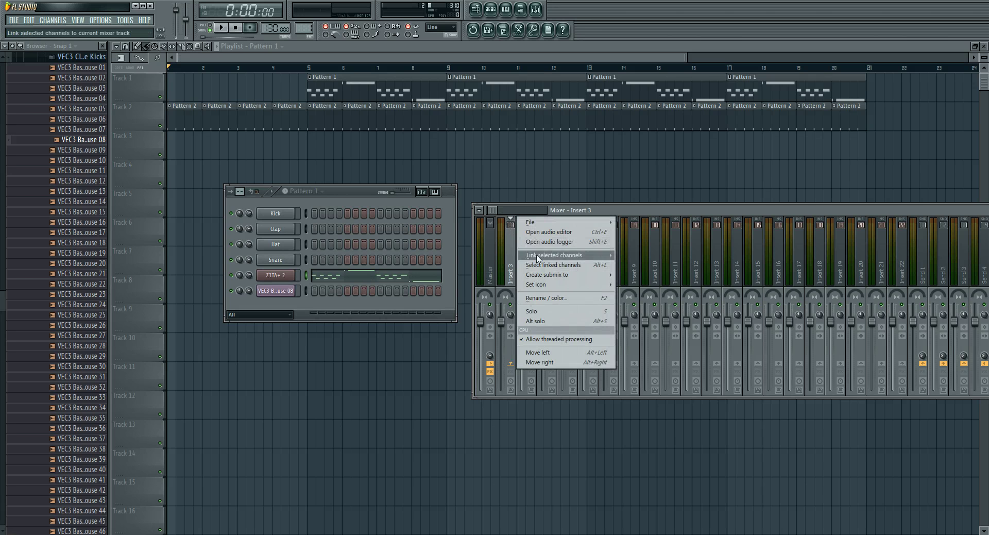
mouse_move(539, 256)
click(665, 259)
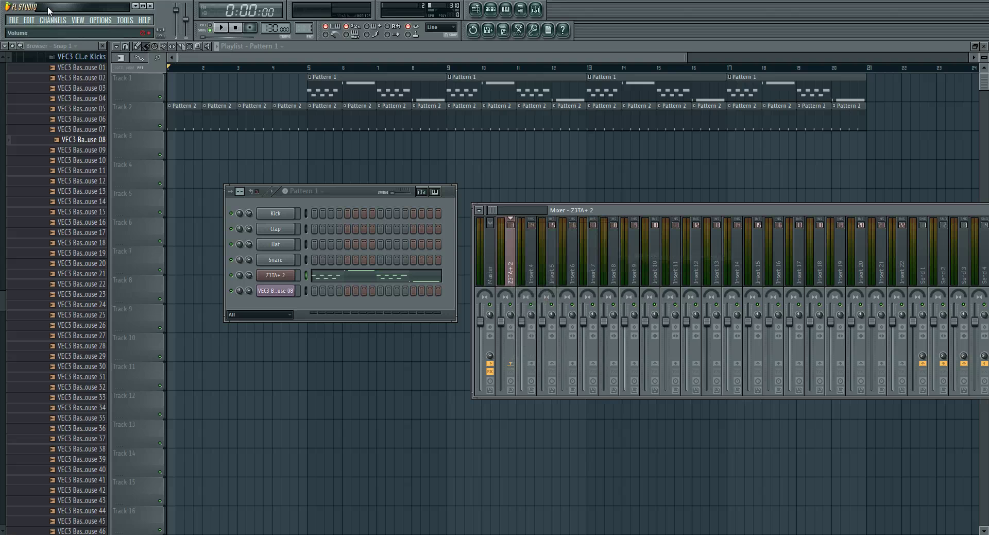
Dismiss the printer pop-up and create an automation clip for the Z3TA+ 2 mixer track's volume.
drag(635, 212, 410, 323)
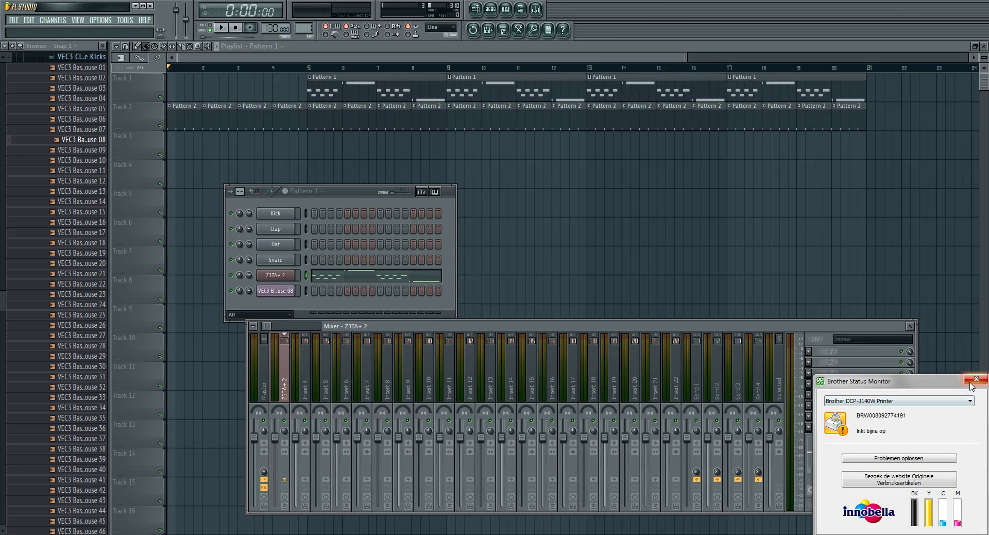
click(976, 379)
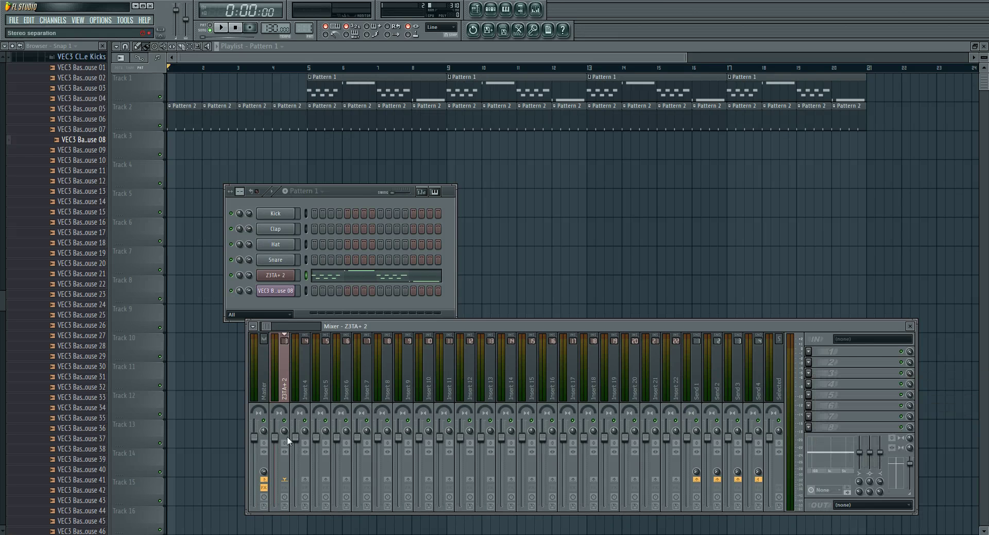
right_click(273, 437)
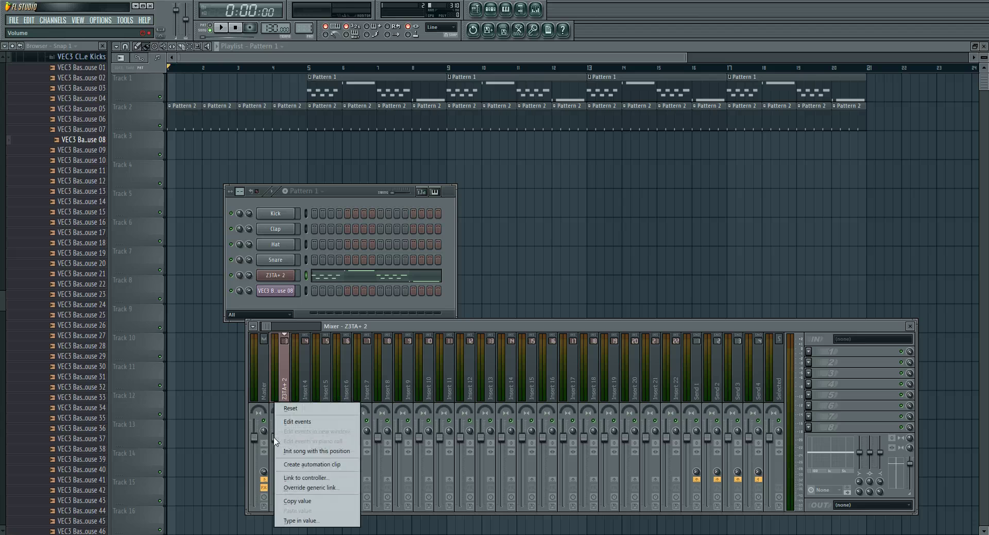
click(294, 450)
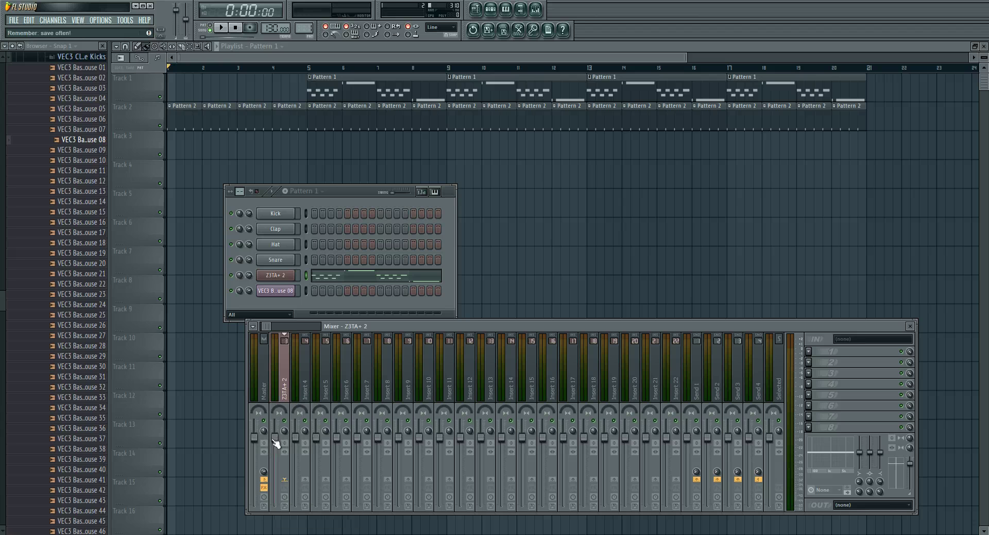
right_click(280, 443)
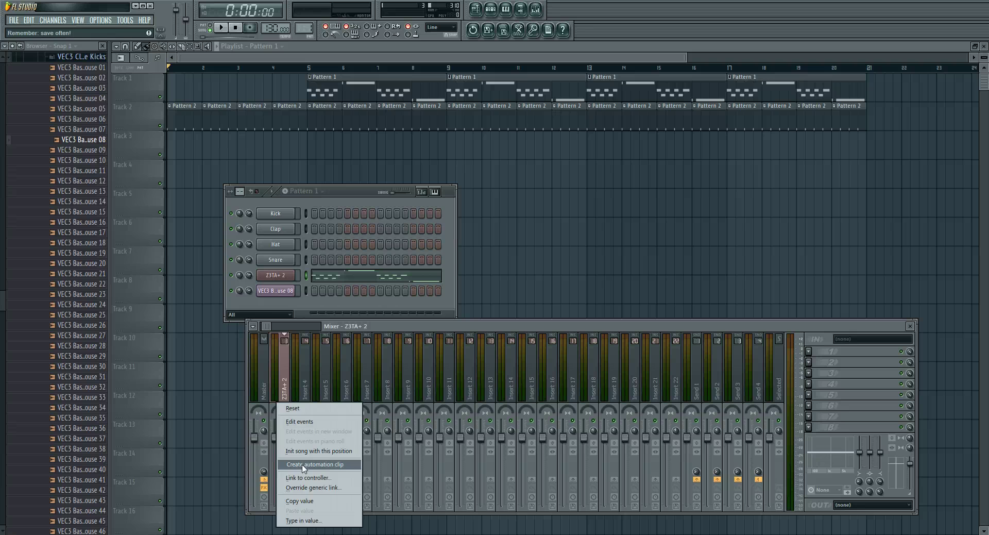
click(317, 464)
Move the Z3TA+ 2 volume envelope clip to start at bar 5 and shorten it to end at bar 21.
drag(305, 145, 441, 132)
drag(334, 57, 417, 73)
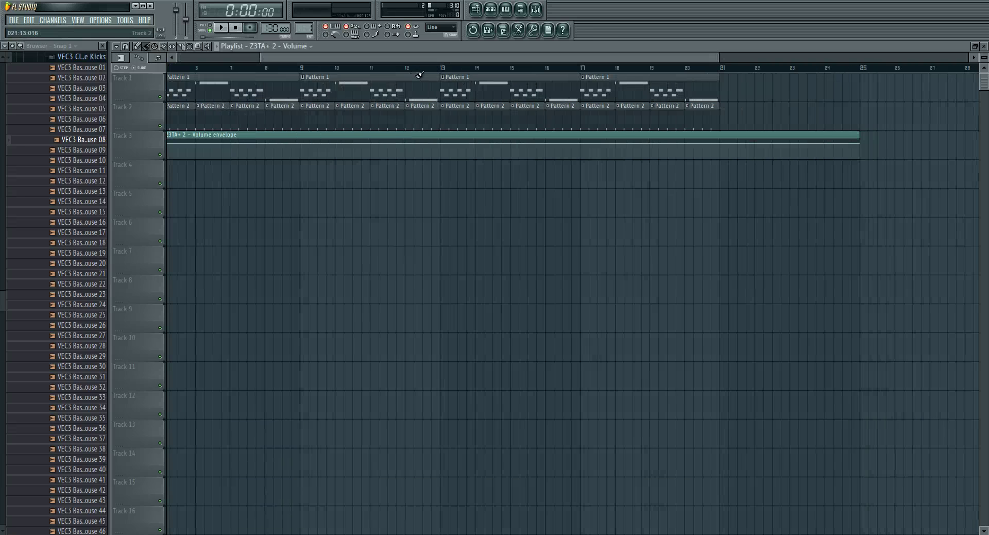
click(861, 143)
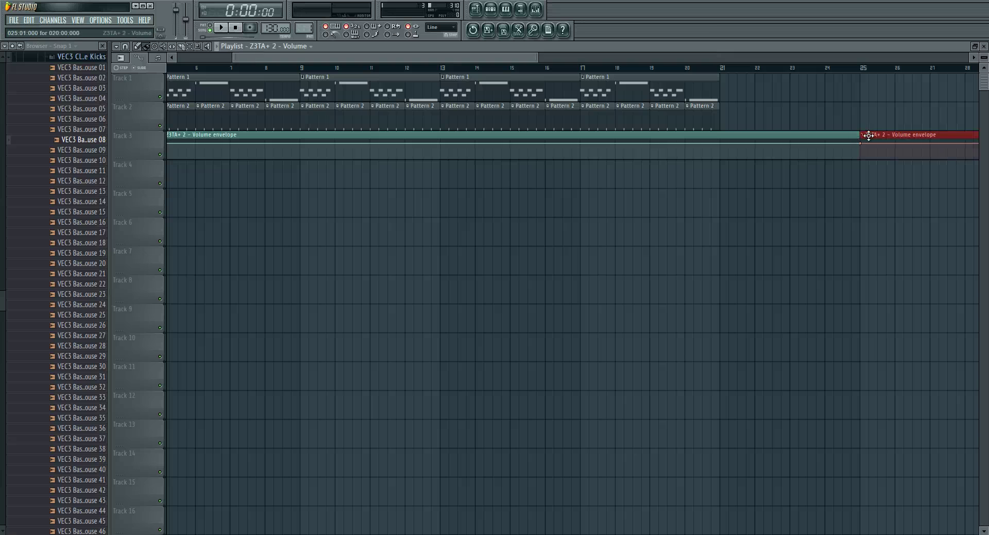
right_click(869, 136)
drag(858, 134, 722, 135)
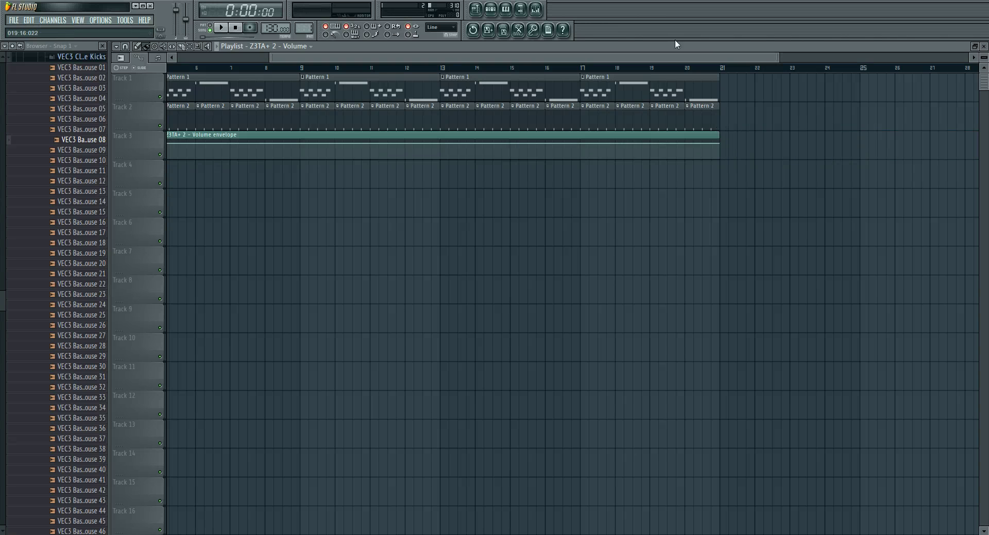
Add a volume envelope point at bar 9 and shape a curved fade-in from zero at bar 5 up to it.
scroll(497, 79, left, 4)
right_click(446, 145)
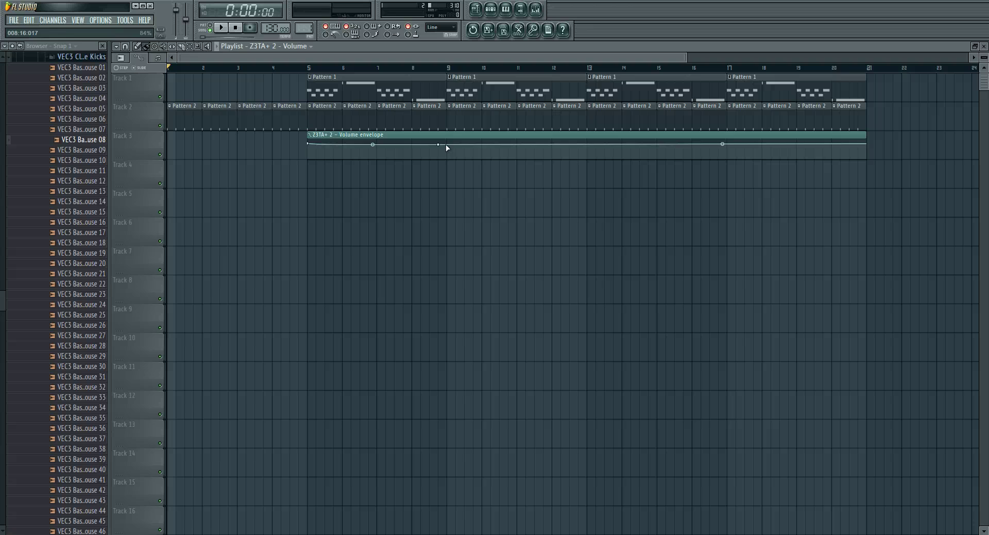
drag(441, 143, 449, 137)
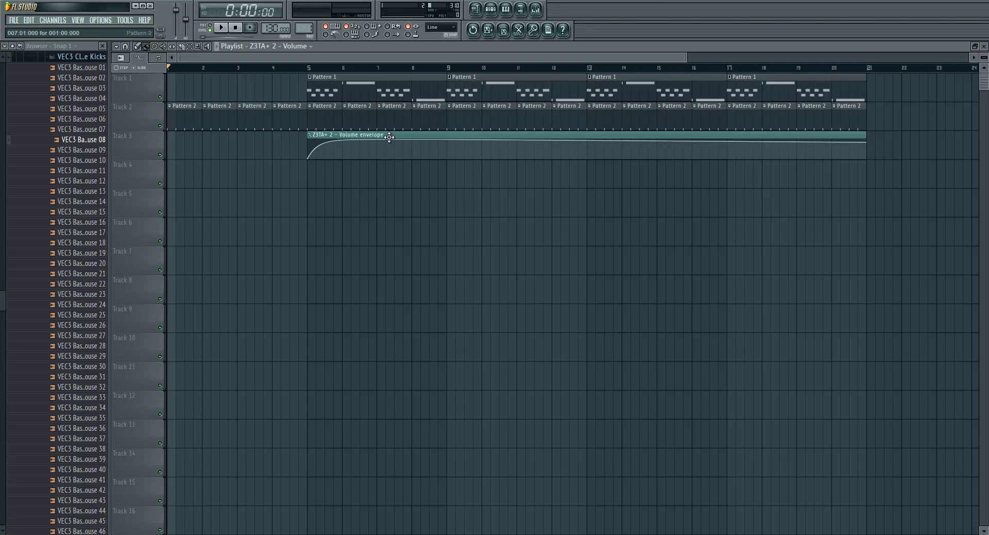
drag(377, 139, 407, 230)
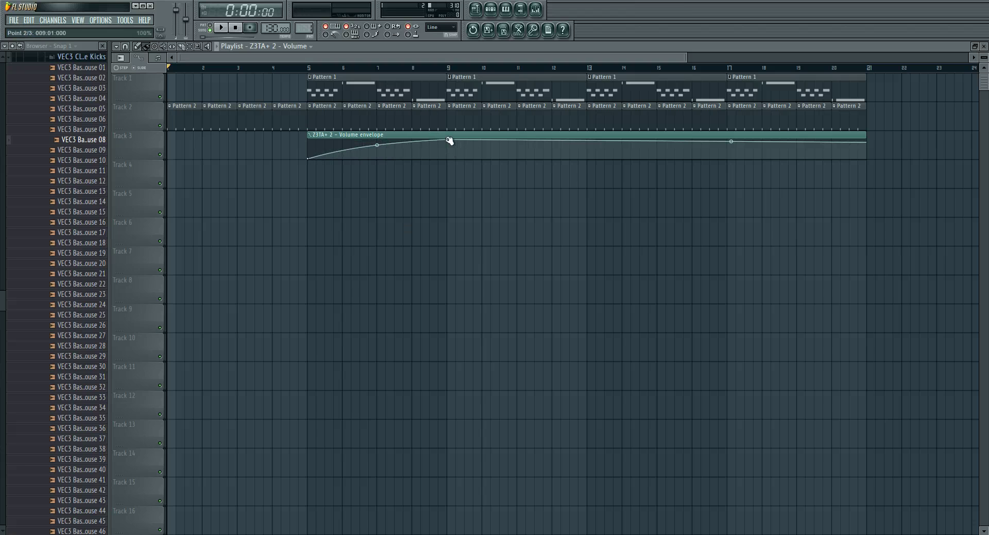
mouse_move(376, 145)
mouse_down()
mouse_move(377, 123)
mouse_move(377, 157)
mouse_move(378, 142)
mouse_up()
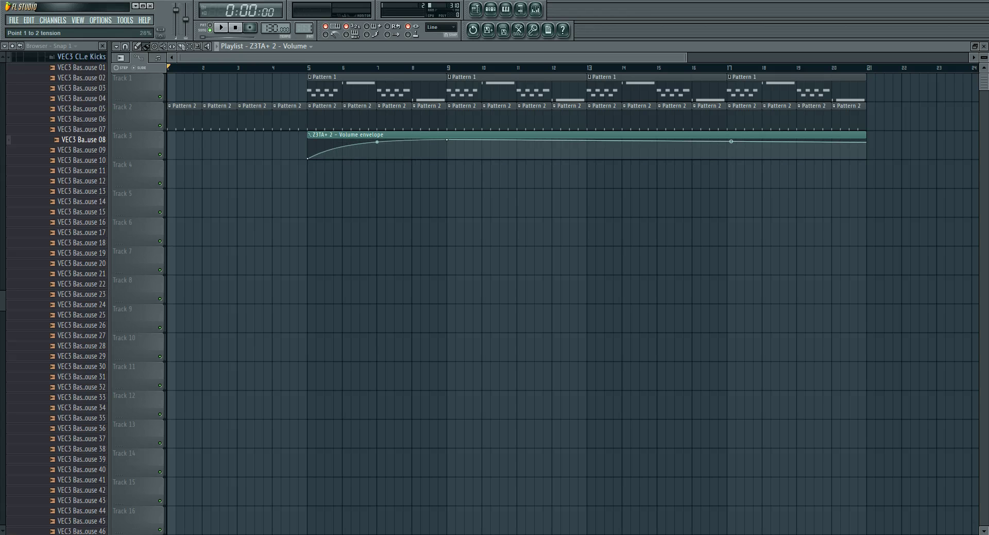
Play the volume fade-in from just before bar 5, and lower the envelope point at bar 9 slightly.
click(292, 65)
key(space)
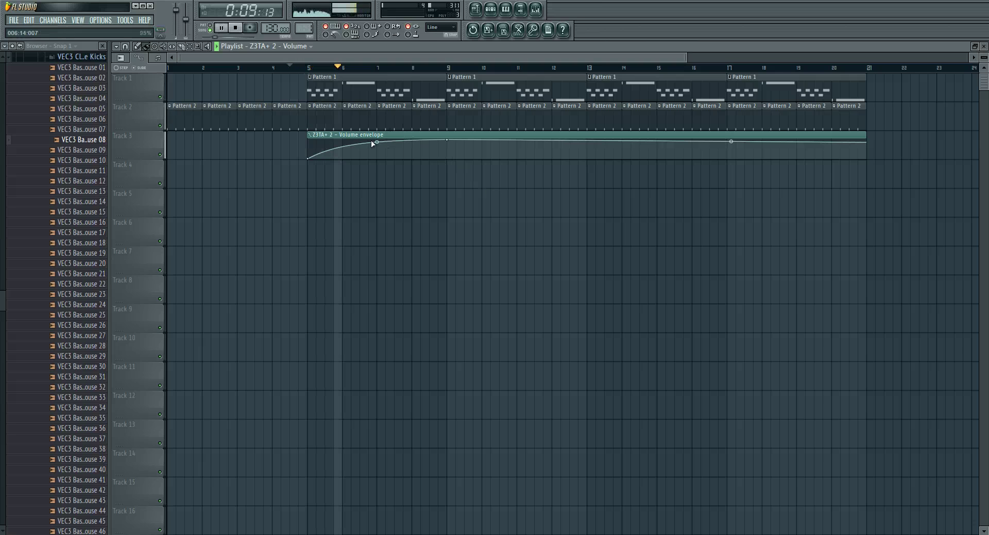
key(space)
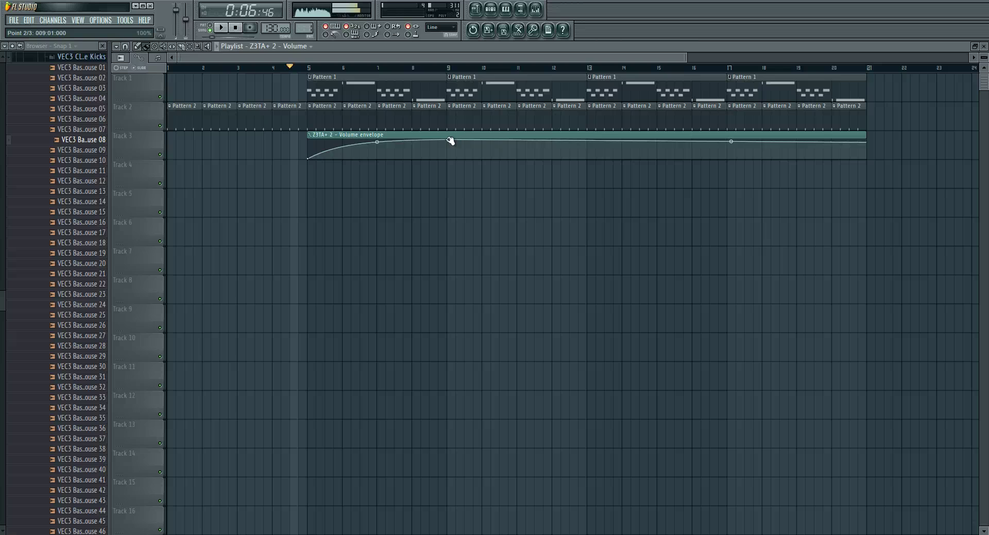
drag(449, 140, 447, 146)
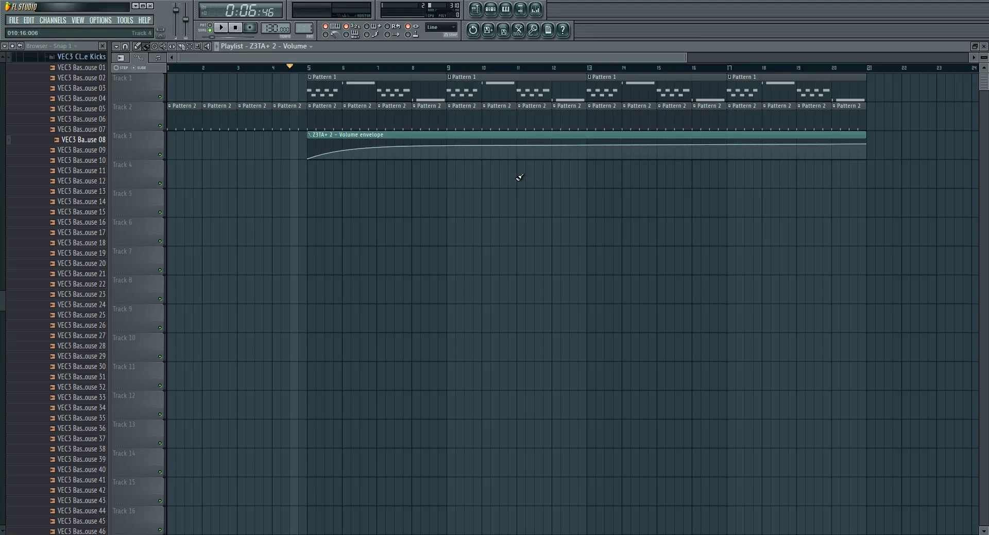
Reopen the mixer and load Fruity Filter into the first effect slot of the Z3TA+ 2 track.
click(490, 8)
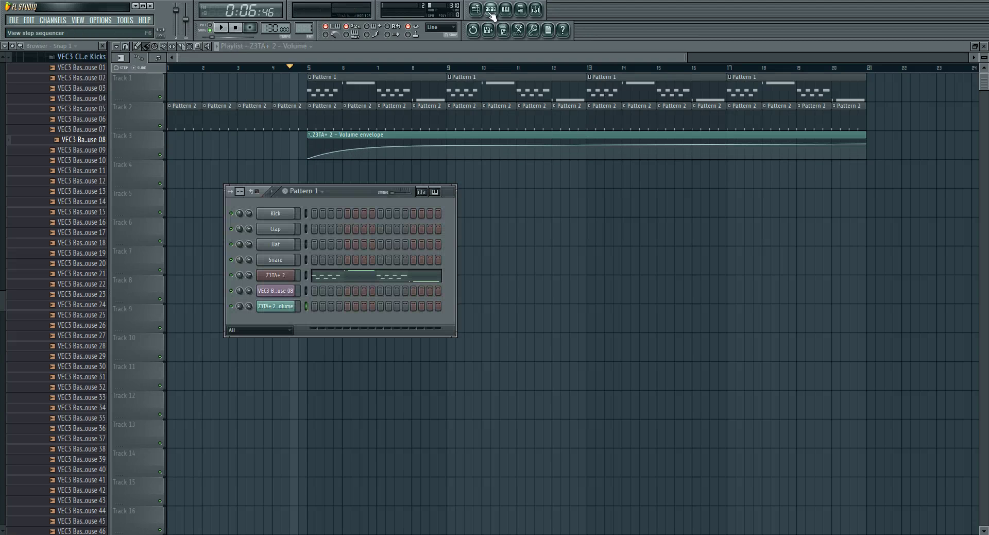
click(541, 8)
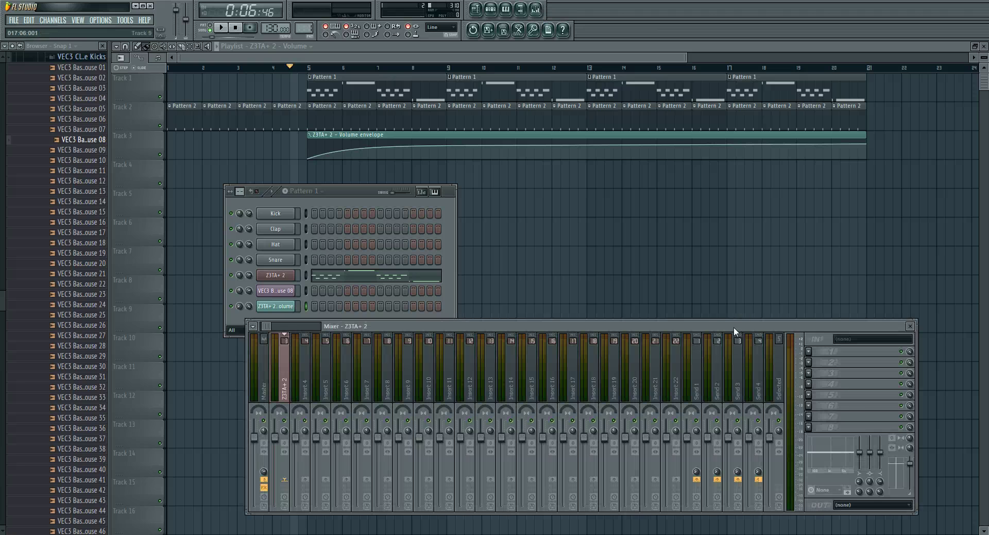
drag(734, 327, 662, 216)
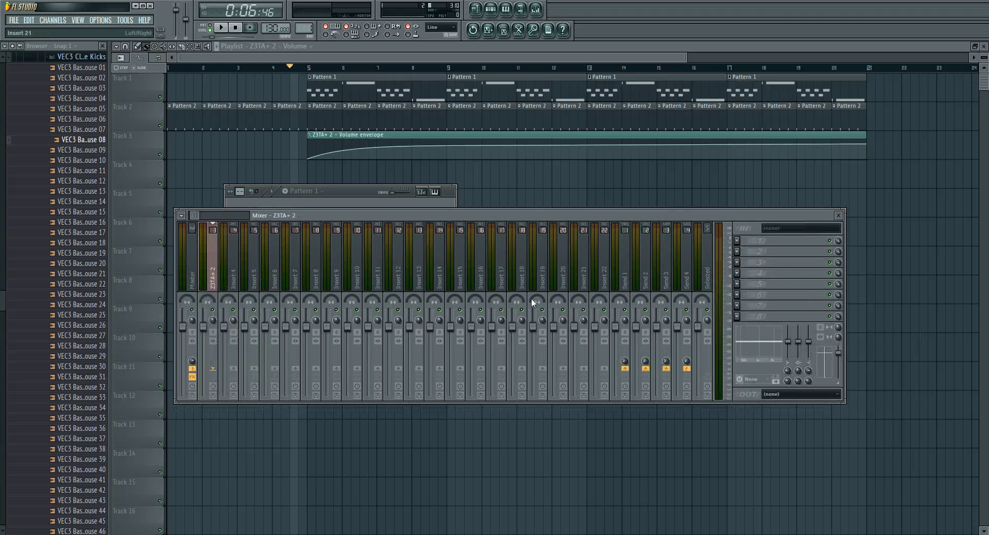
click(738, 241)
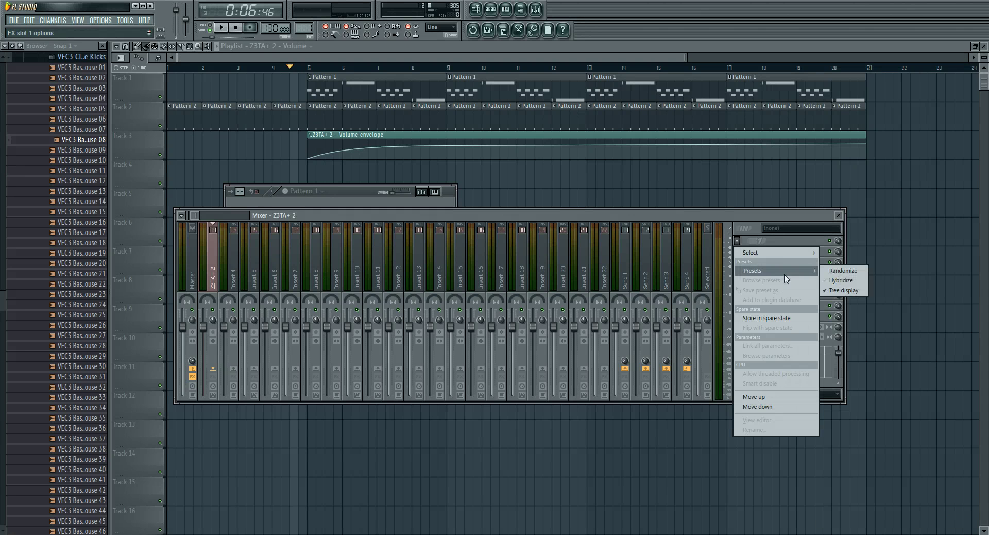
mouse_move(784, 257)
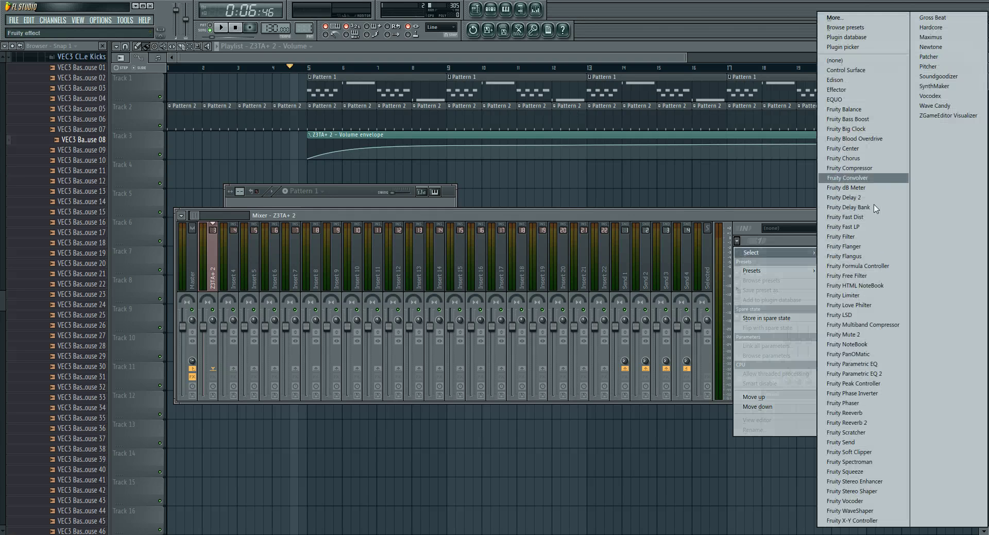
click(842, 236)
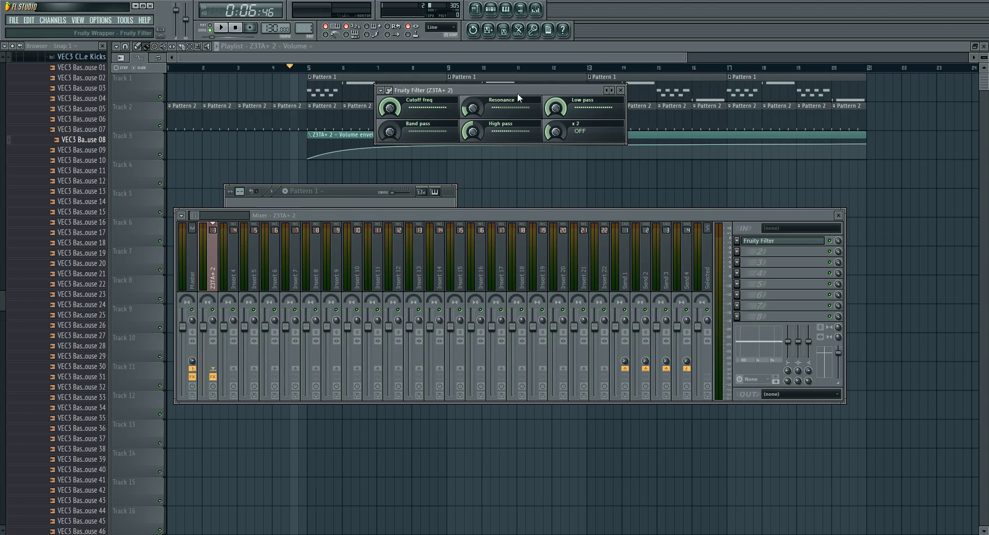
Create an automation clip for Fruity Filter's low pass and place it on Track 4 from bar 5 to bar 21.
drag(554, 107, 554, 102)
right_click(555, 107)
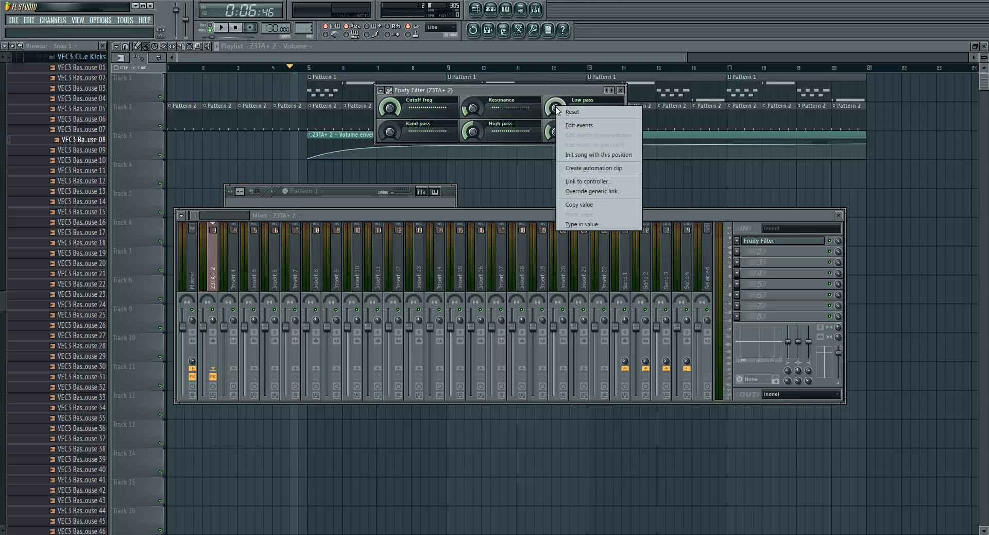
click(595, 169)
drag(232, 163, 372, 162)
drag(485, 58, 561, 64)
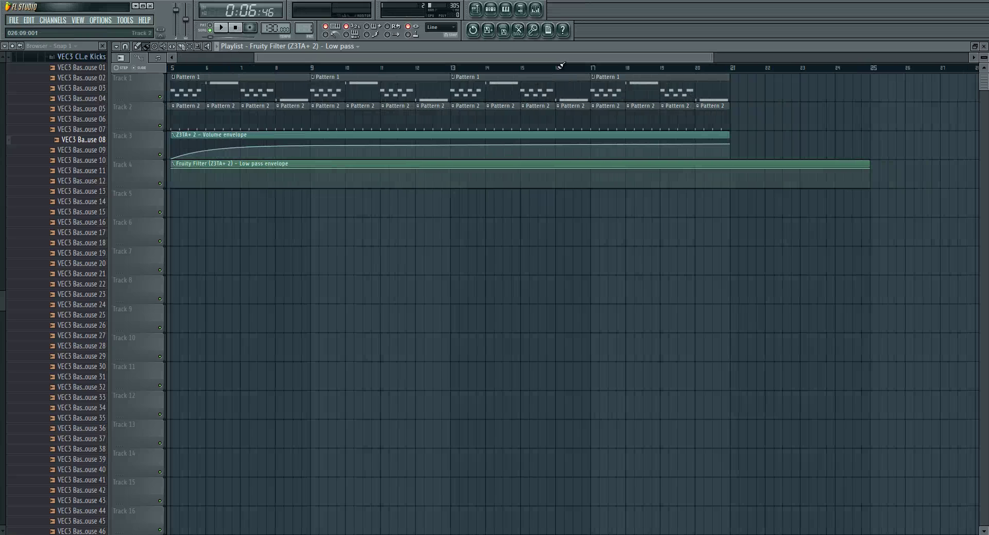
drag(873, 168, 731, 168)
scroll(679, 57, left, 4)
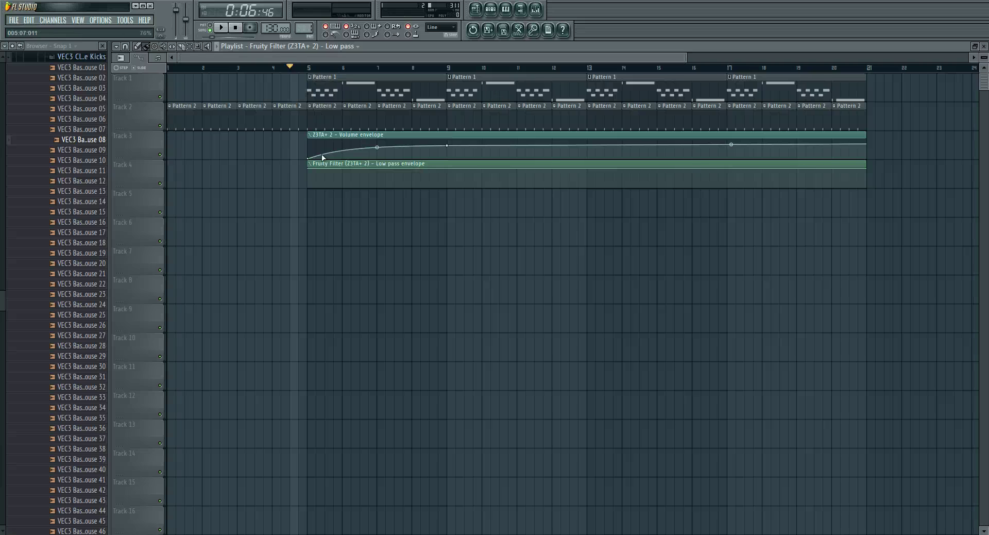
Shape the low pass envelope as a curved rise from zero at bar 5 to a high point just before bar 9, and play it.
drag(309, 170, 307, 194)
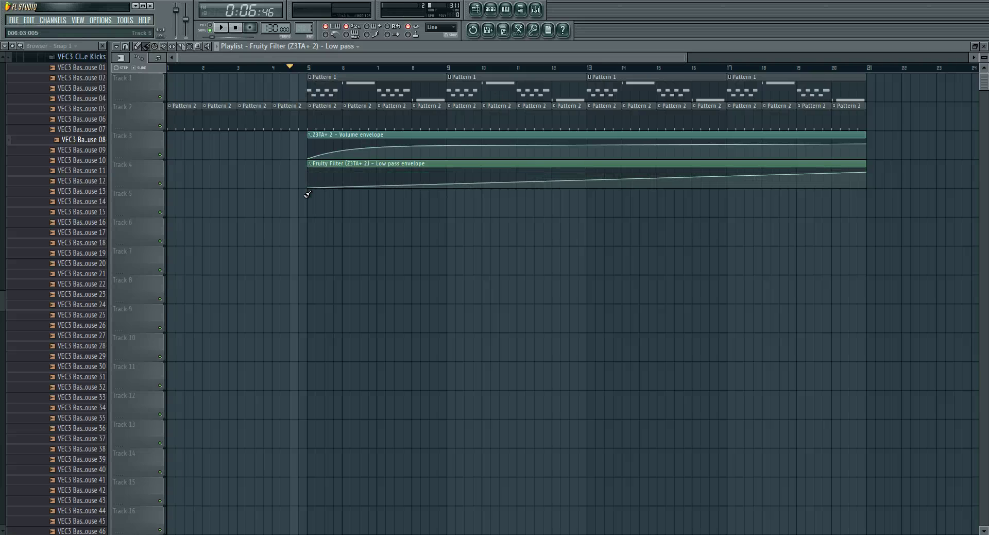
right_click(447, 173)
drag(450, 172, 438, 149)
drag(374, 171, 376, 225)
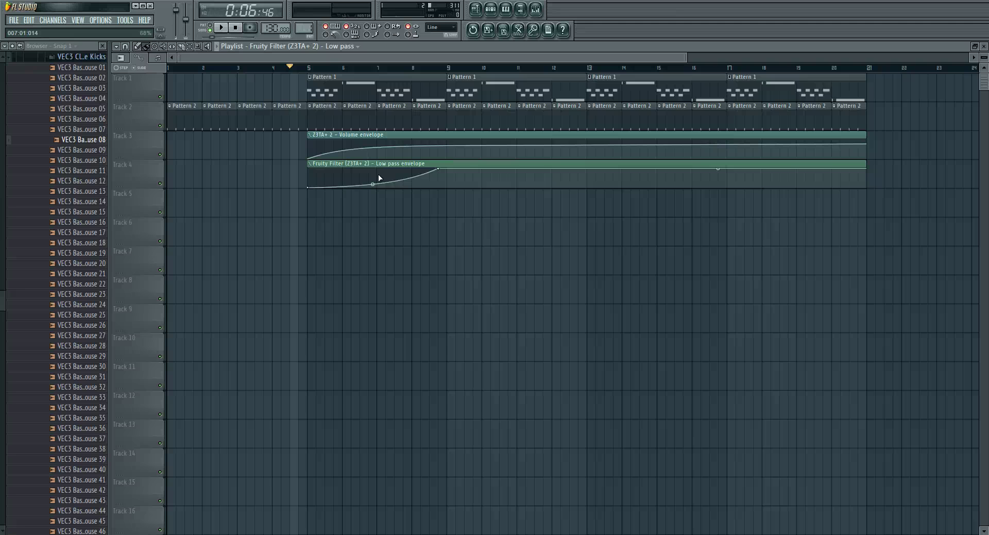
key(space)
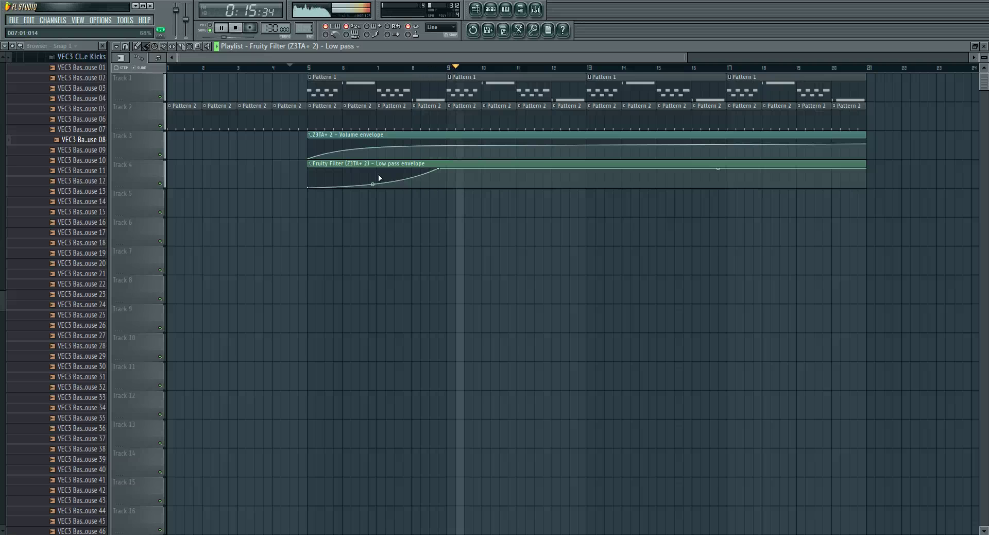
key(space)
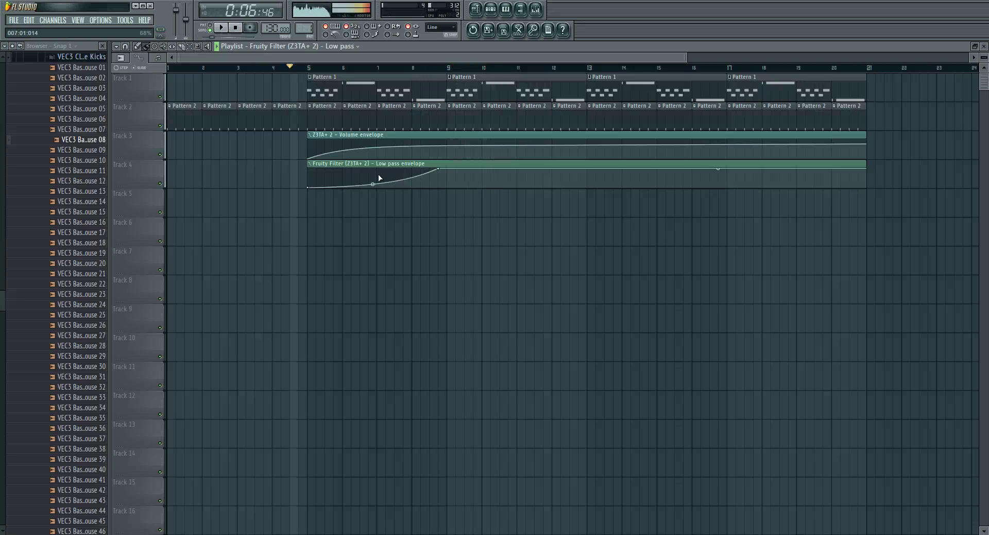
Reopen the mixer and create an automation clip for the mix level of the Fruity Filter slot.
click(536, 9)
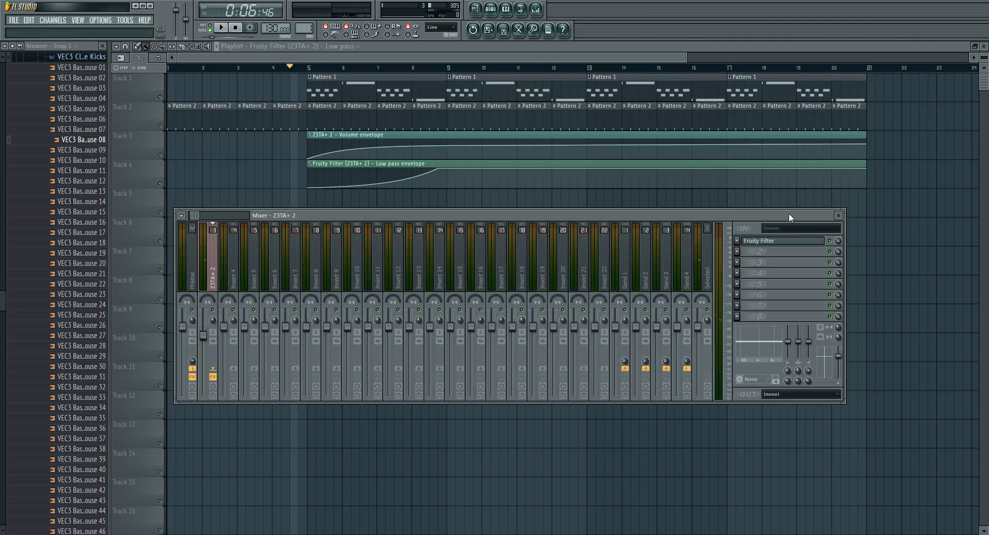
drag(789, 213, 665, 228)
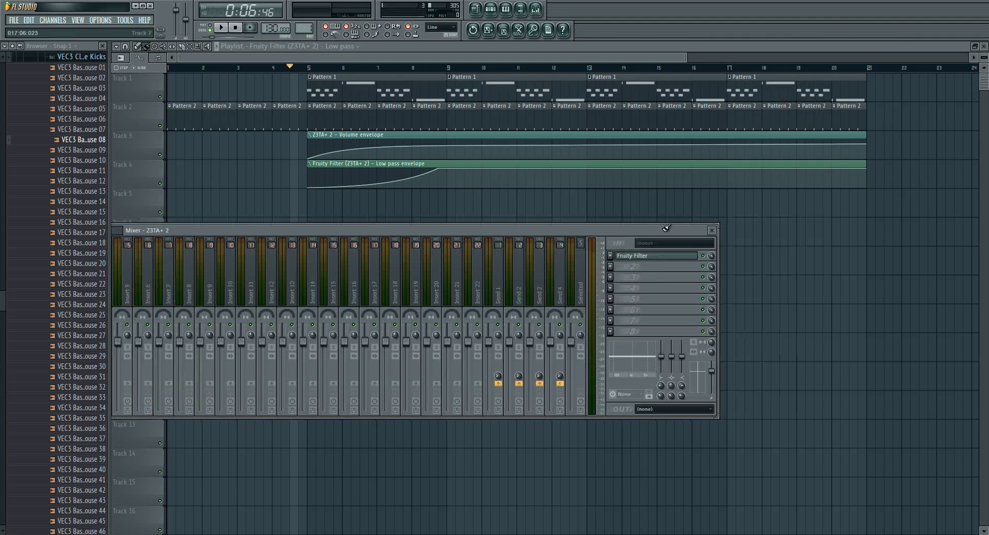
right_click(711, 256)
click(713, 254)
right_click(712, 255)
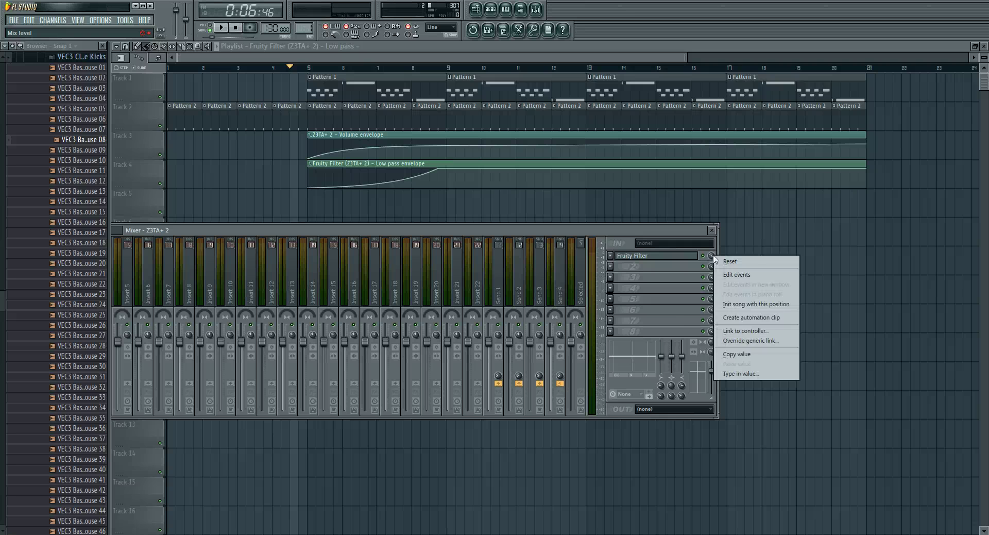
click(716, 243)
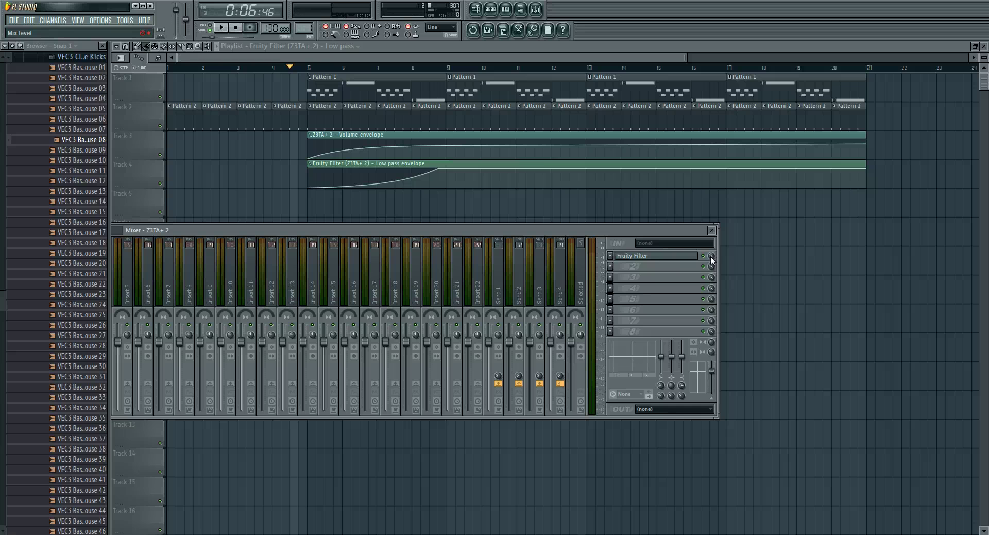
drag(713, 260, 712, 281)
right_click(713, 256)
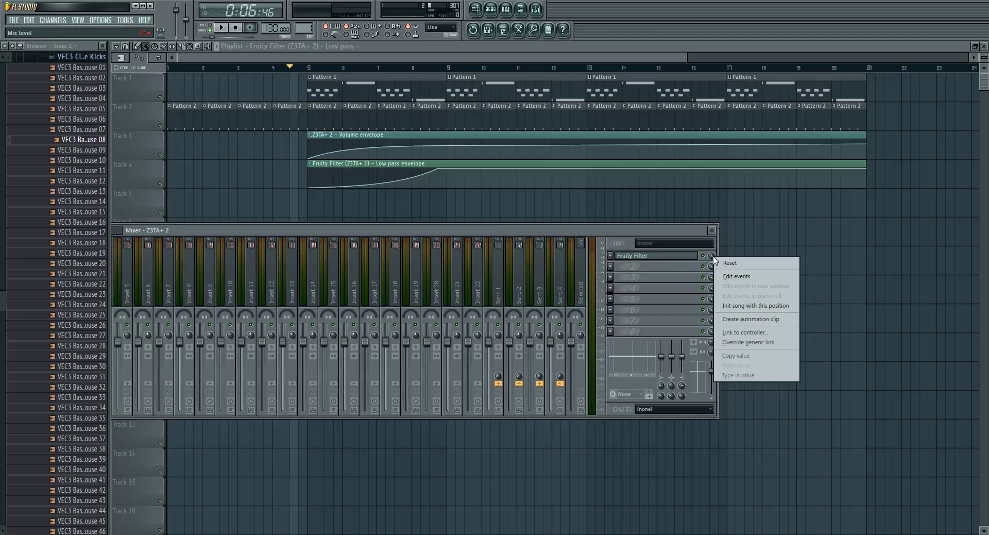
click(742, 319)
Move the mix level envelope clip to start at bar 5 and shorten it to end at bar 21.
drag(347, 190, 490, 188)
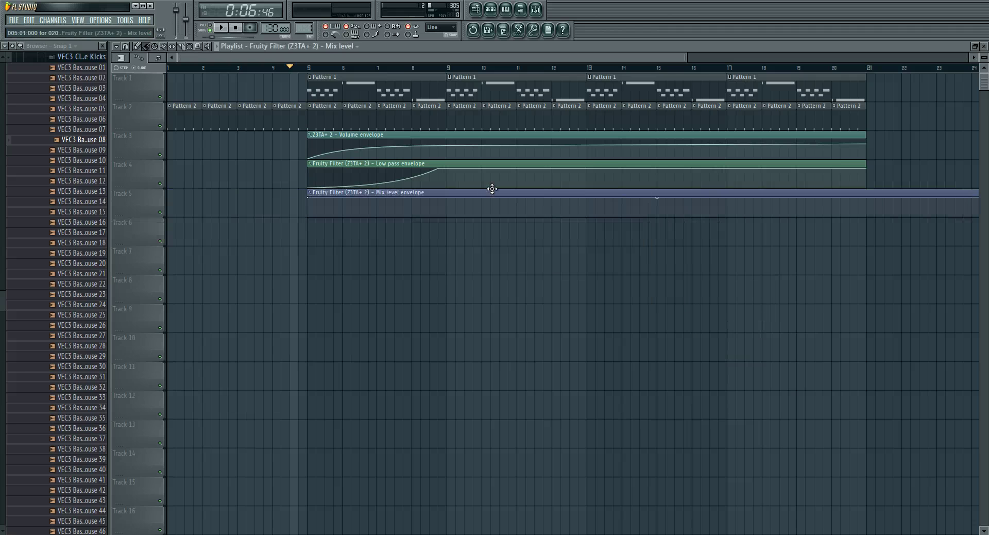
drag(298, 59, 387, 60)
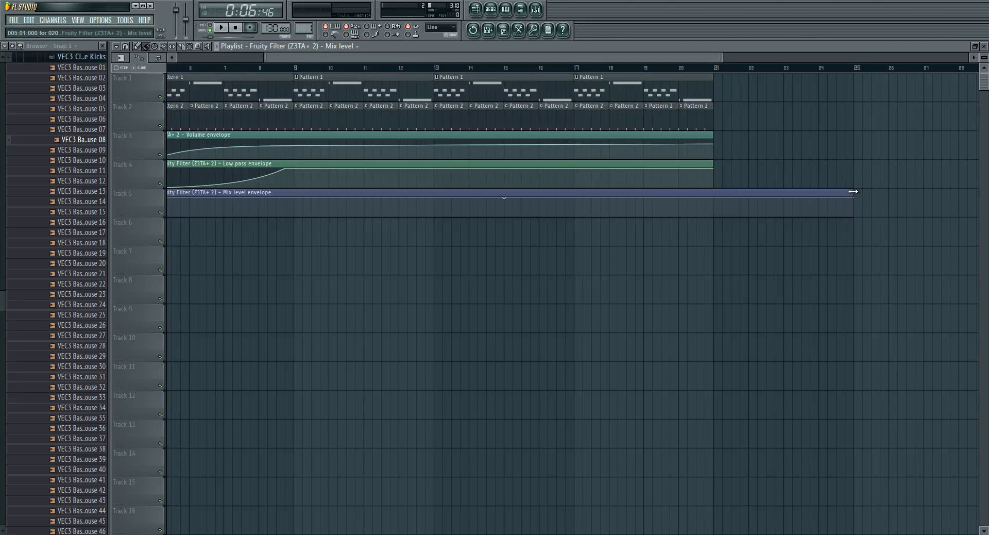
drag(854, 191, 710, 189)
drag(589, 57, 425, 81)
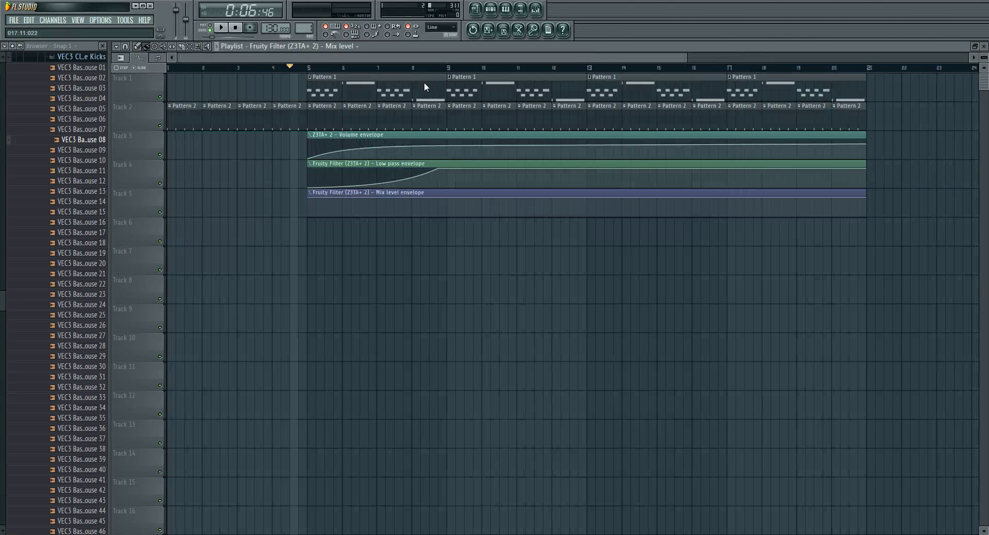
drag(467, 60, 480, 58)
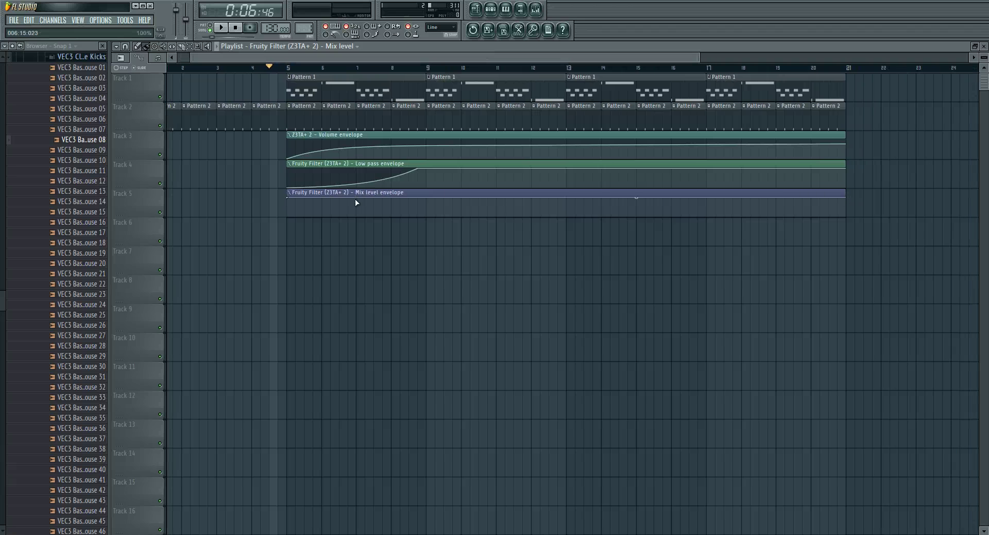
Shape a curved dip in the mix level envelope, reaching zero shortly after bar 6 and recovering shortly after bar 7, and play it.
right_click(341, 197)
drag(342, 198, 364, 184)
right_click(361, 213)
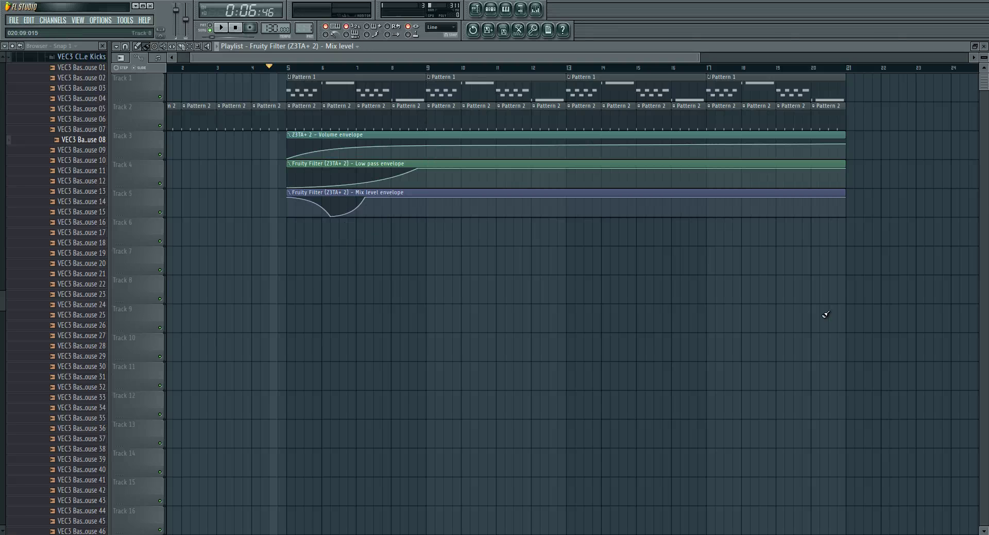
key(space)
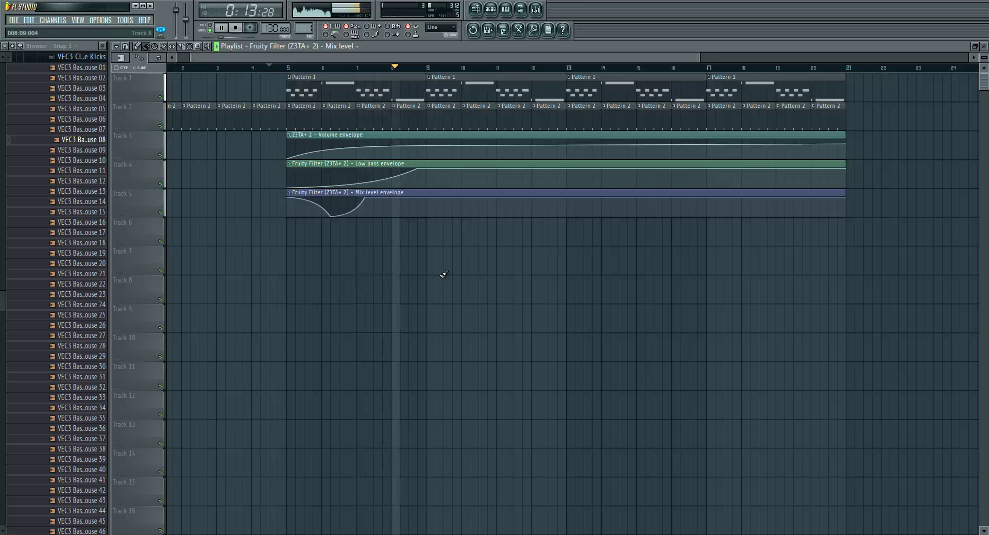
key(space)
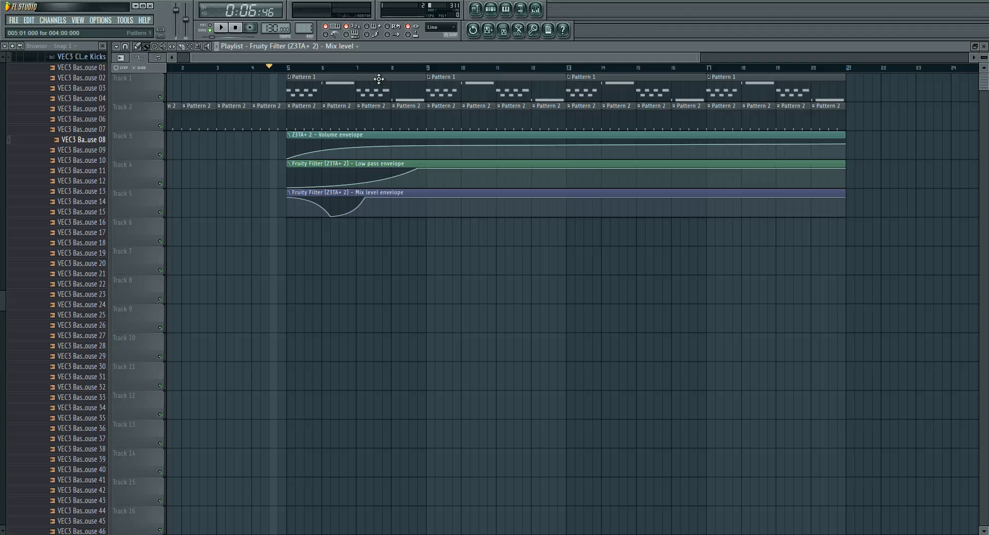
Examine the automation options for the tempo and, in the reopened mixer, for the stereo separation of Insert 7.
right_click(273, 27)
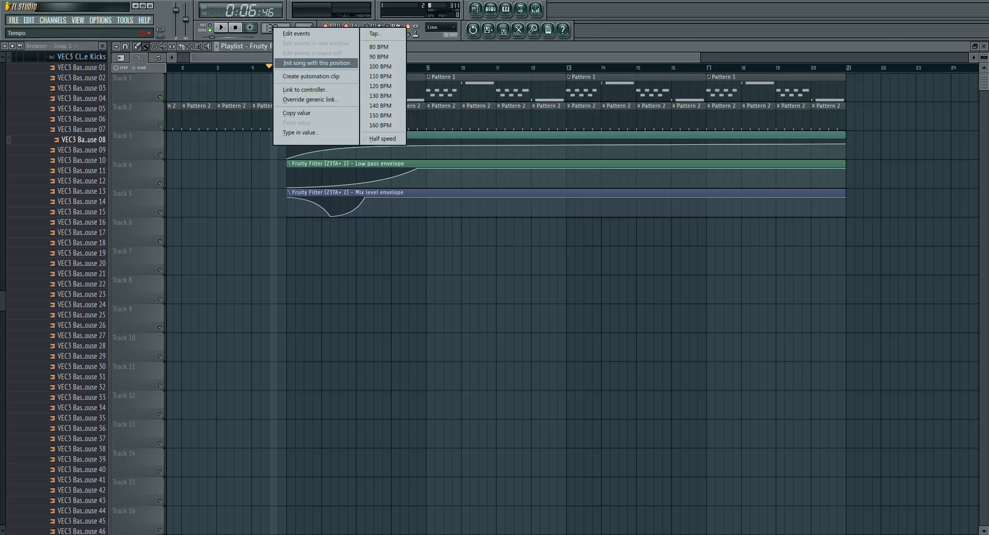
click(723, 14)
click(493, 12)
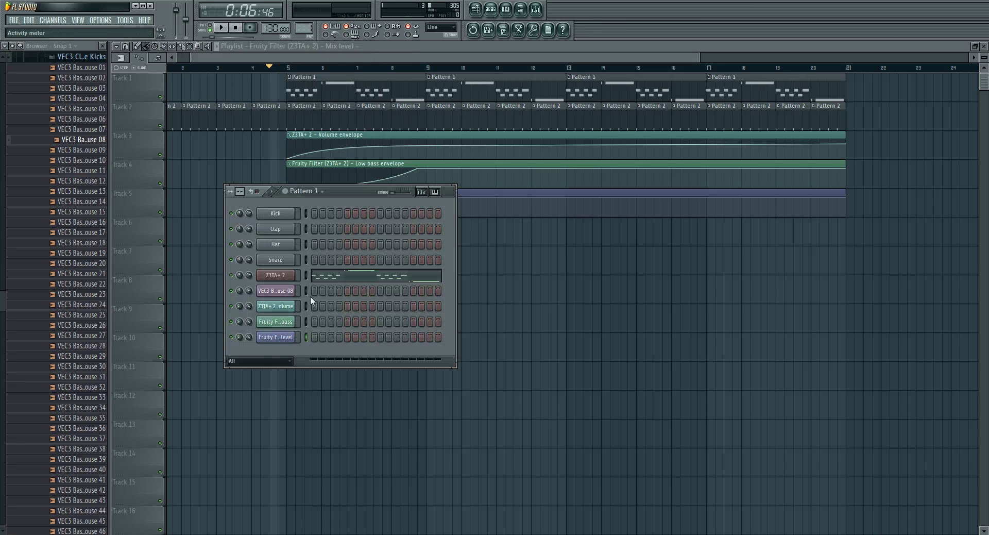
click(535, 9)
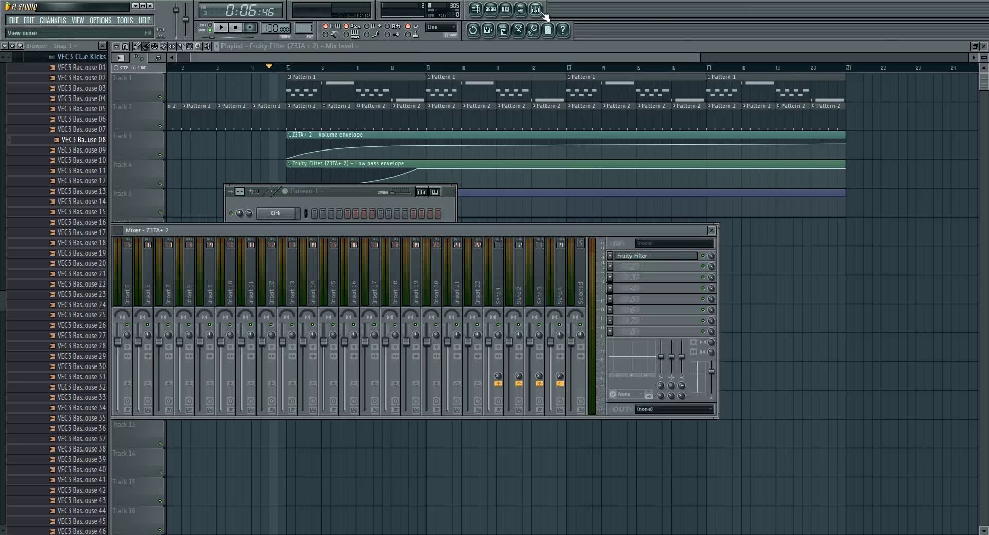
right_click(169, 334)
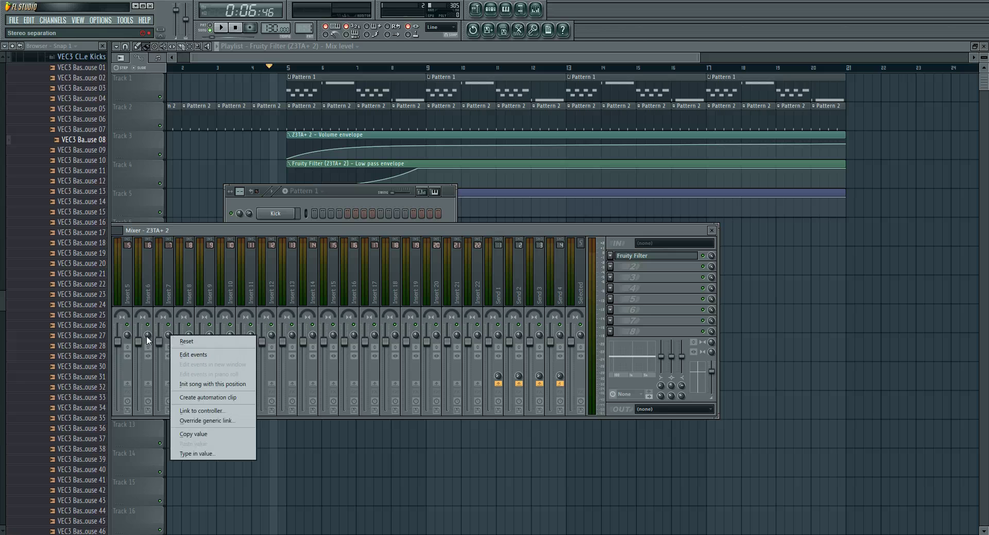
click(147, 325)
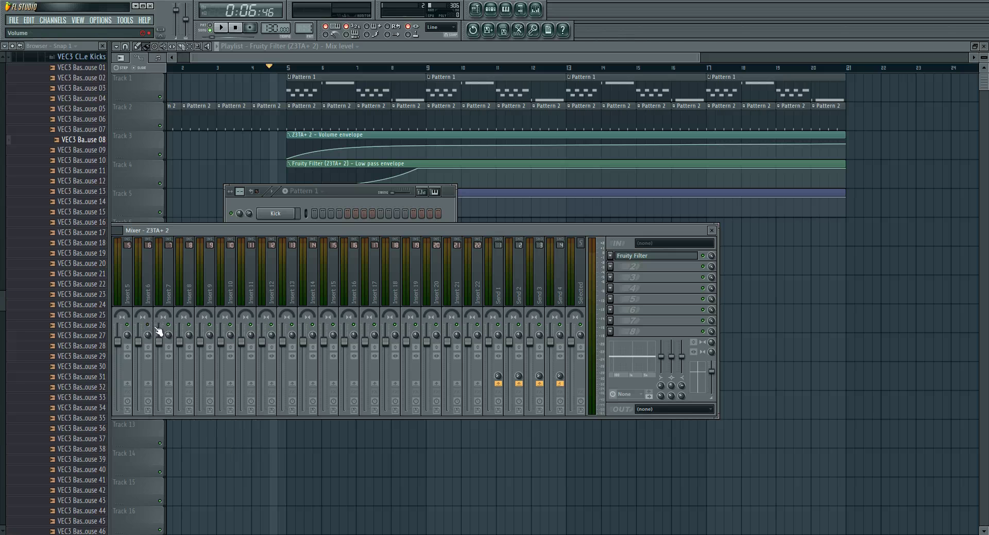